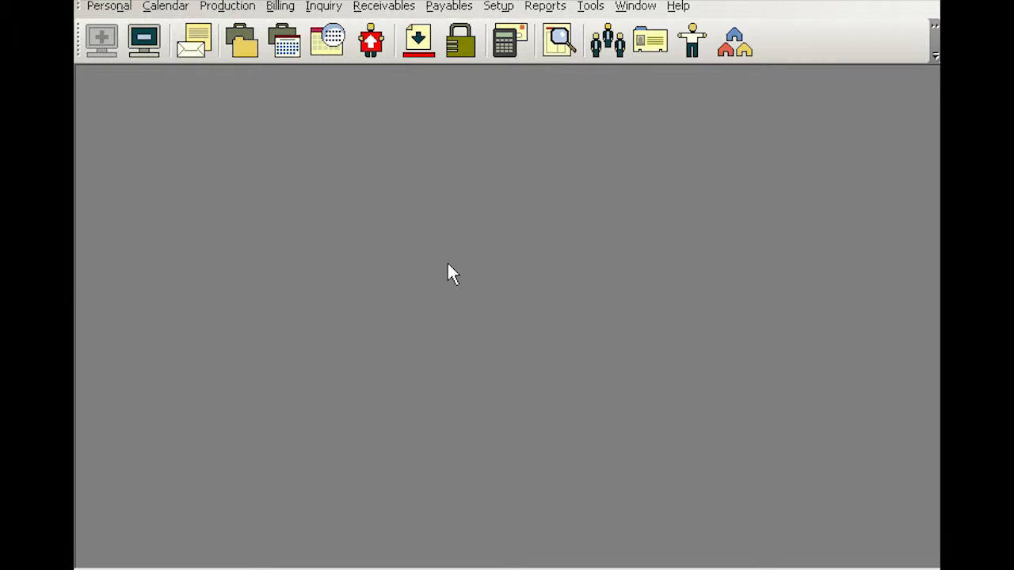
# Open the Generate Finance Charges function and search for chargeable invoices across all firms and business units
pyautogui.click(383, 7)
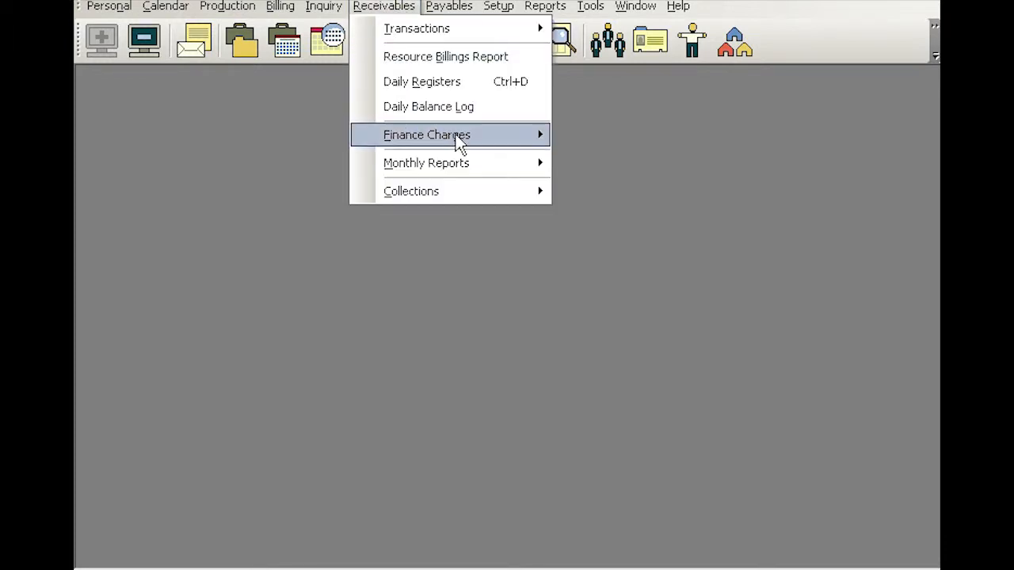
pyautogui.moveTo(460, 142)
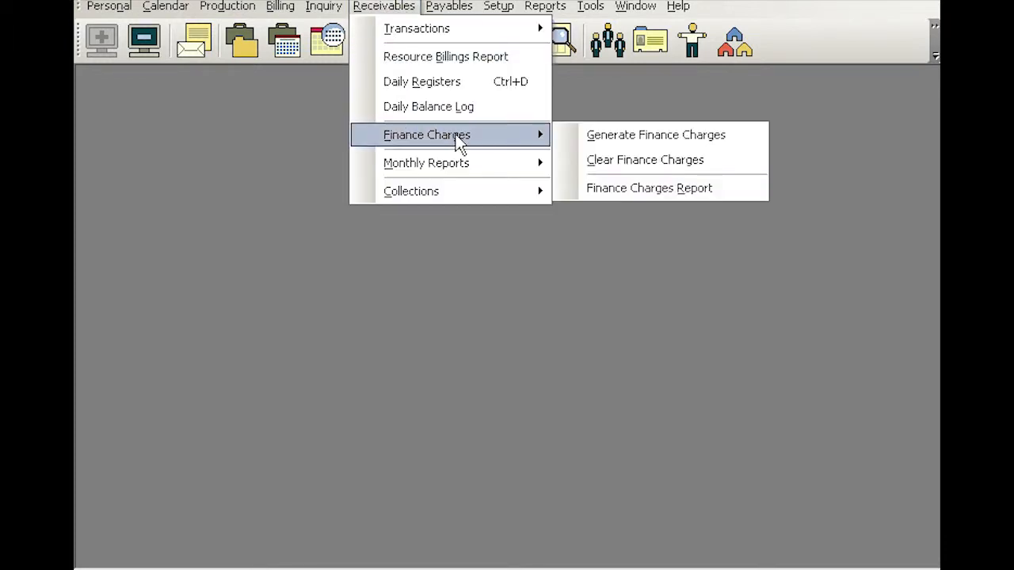
pyautogui.click(656, 136)
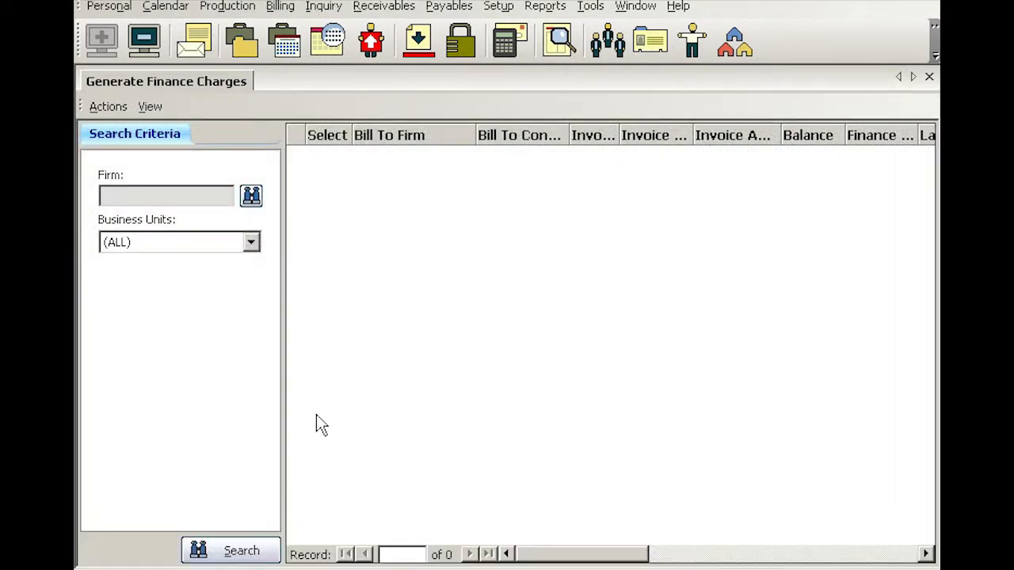
pyautogui.click(246, 555)
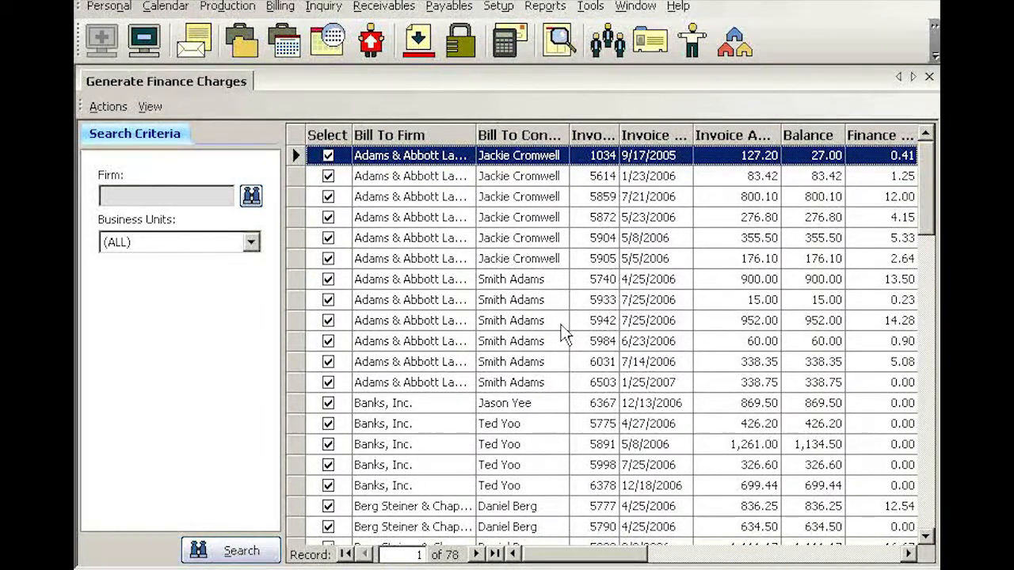
# Generate finance charges for all the checked invoices in the search results
pyautogui.click(108, 107)
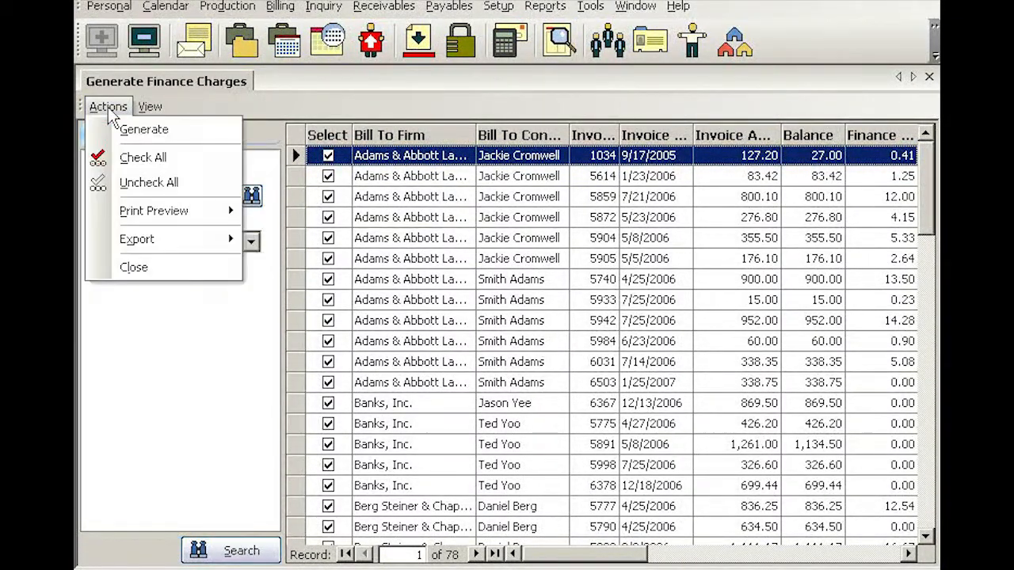
pyautogui.click(201, 129)
pyautogui.click(470, 345)
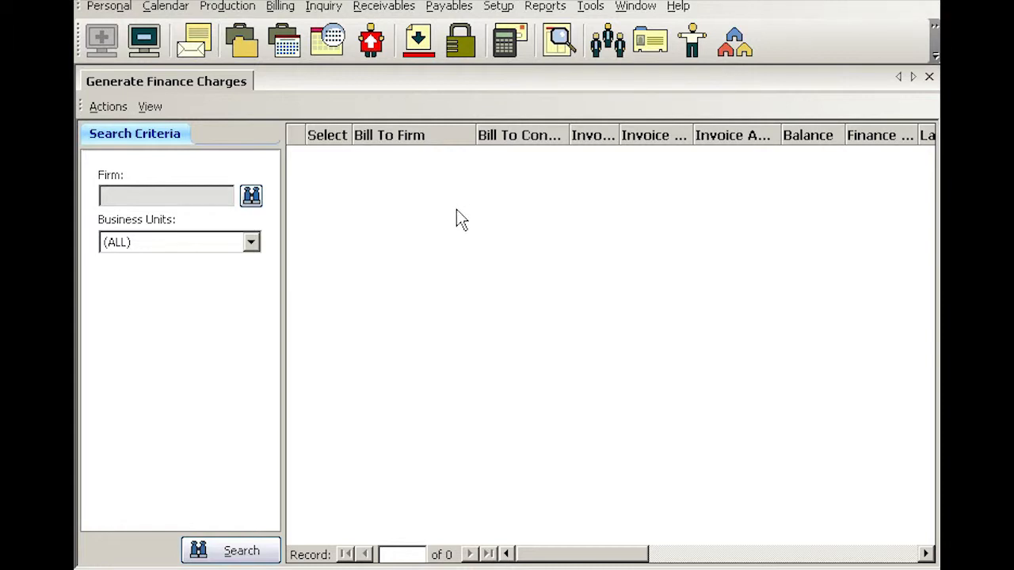
# Search the firms by the law office owner's surname and open the record of the law office in Houston, Texas
pyautogui.click(608, 44)
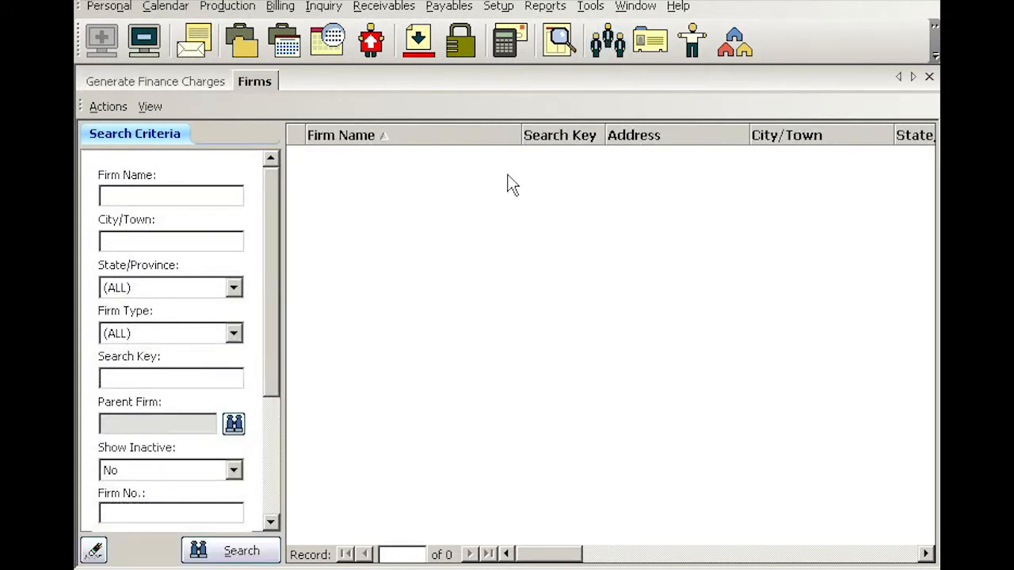
pyautogui.write('lee')
pyautogui.press('Return')
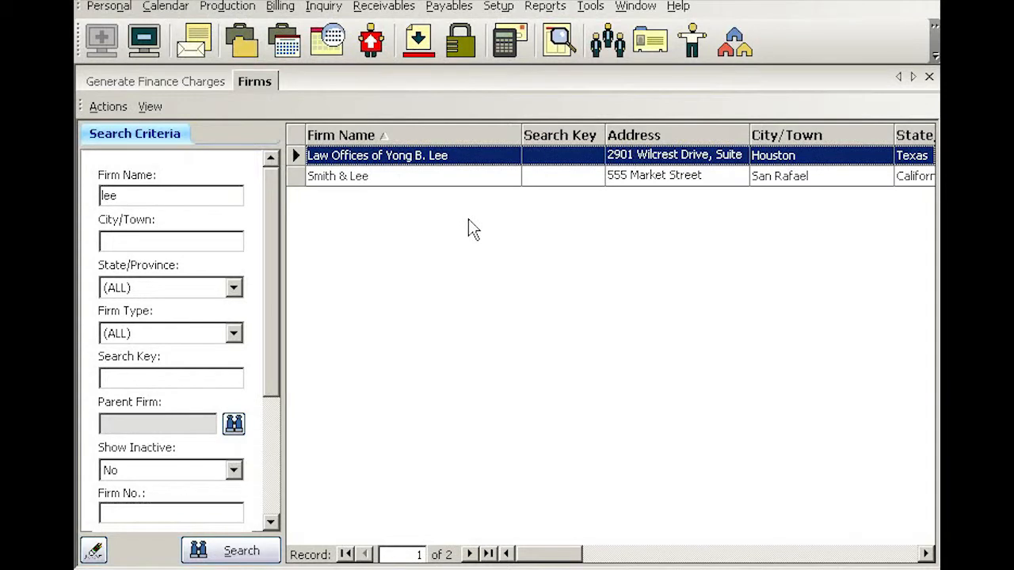
pyautogui.rightClick(484, 164)
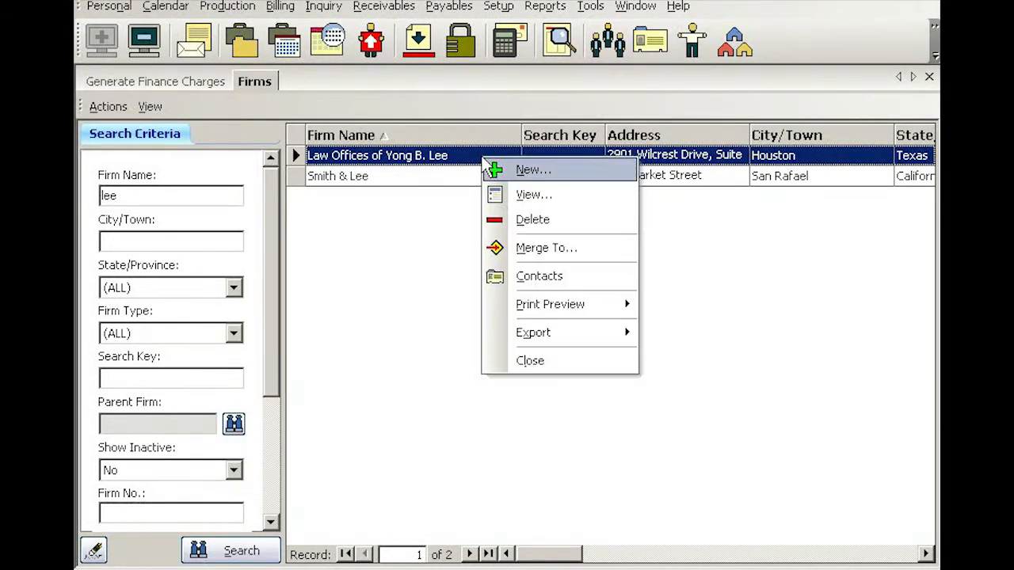
pyautogui.click(533, 198)
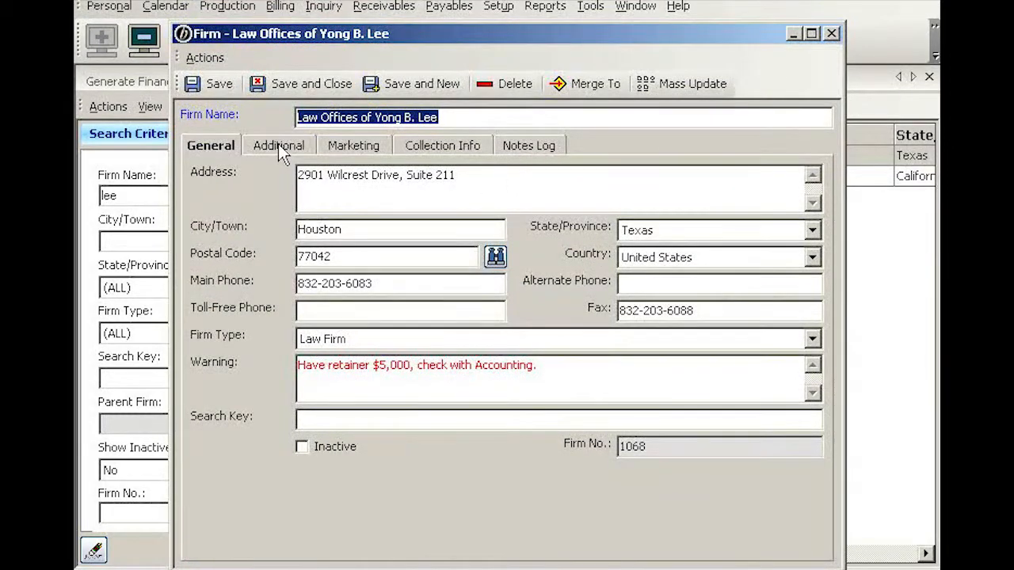
# Set the firm's Finance Charge rate to 1.5 in its additional information
pyautogui.click(278, 145)
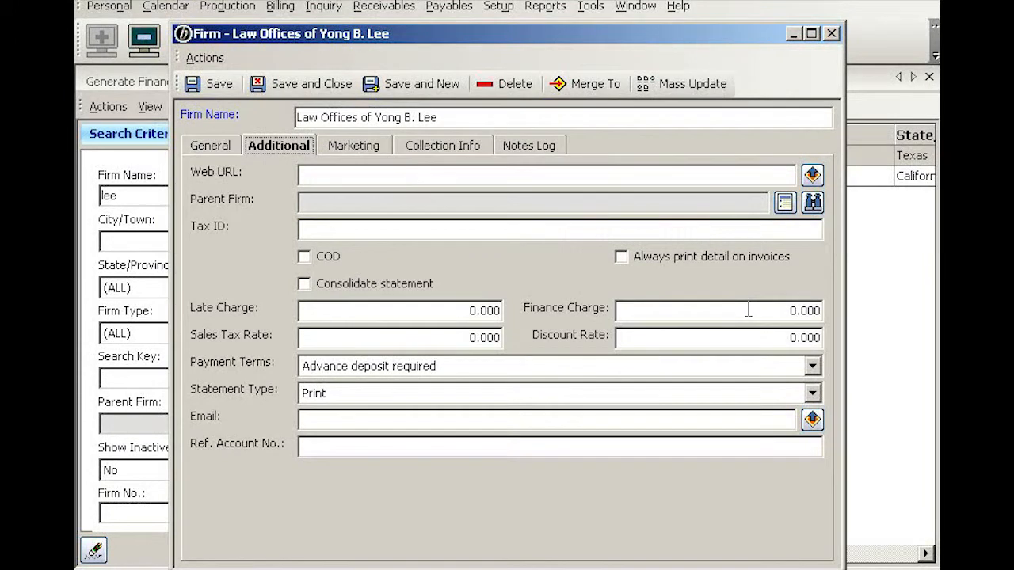
pyautogui.click(782, 311)
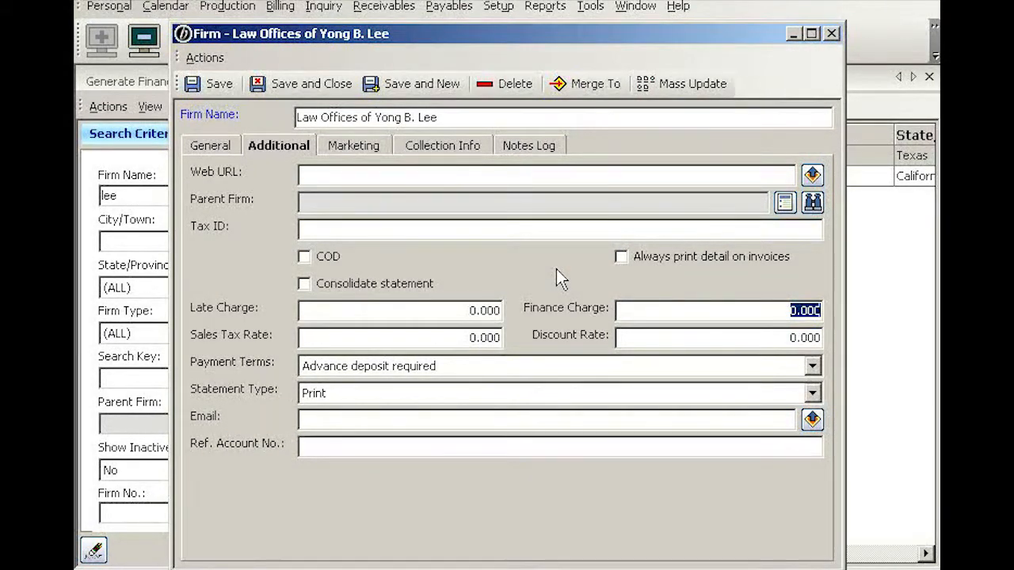
pyautogui.write('1.5')
pyautogui.press('Tab')
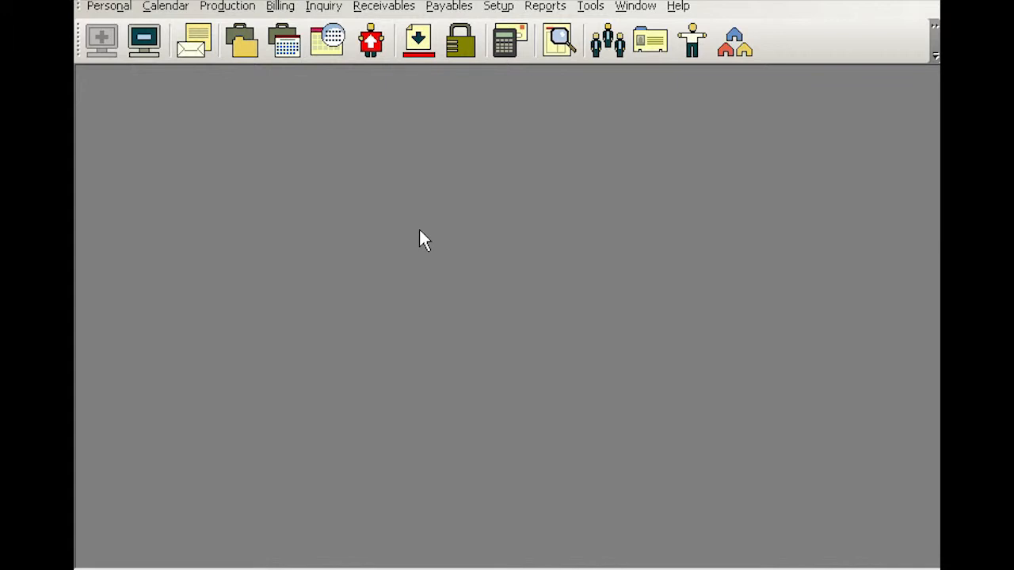
# Open Statements from the monthly receivables reports
pyautogui.click(385, 8)
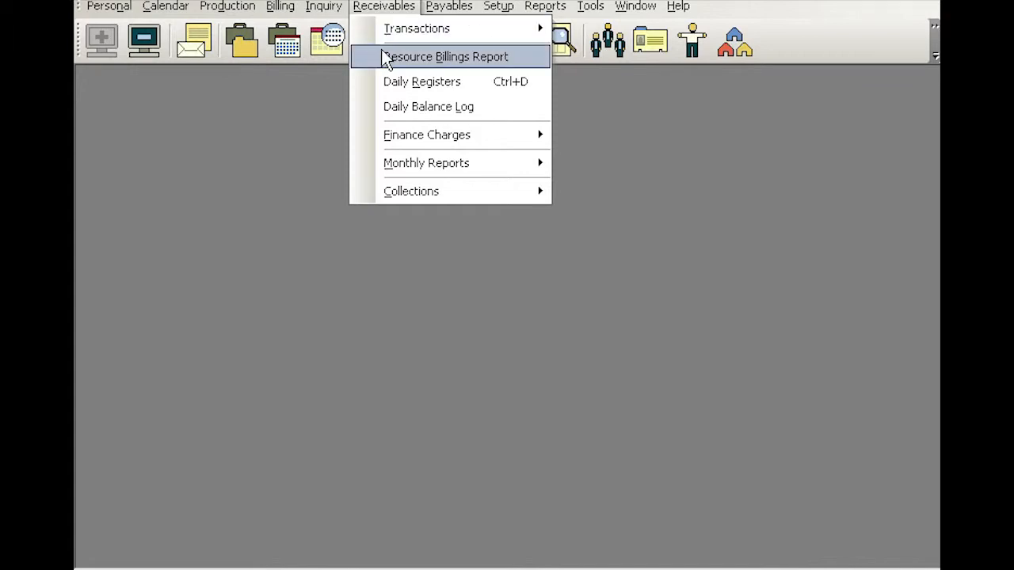
pyautogui.moveTo(440, 173)
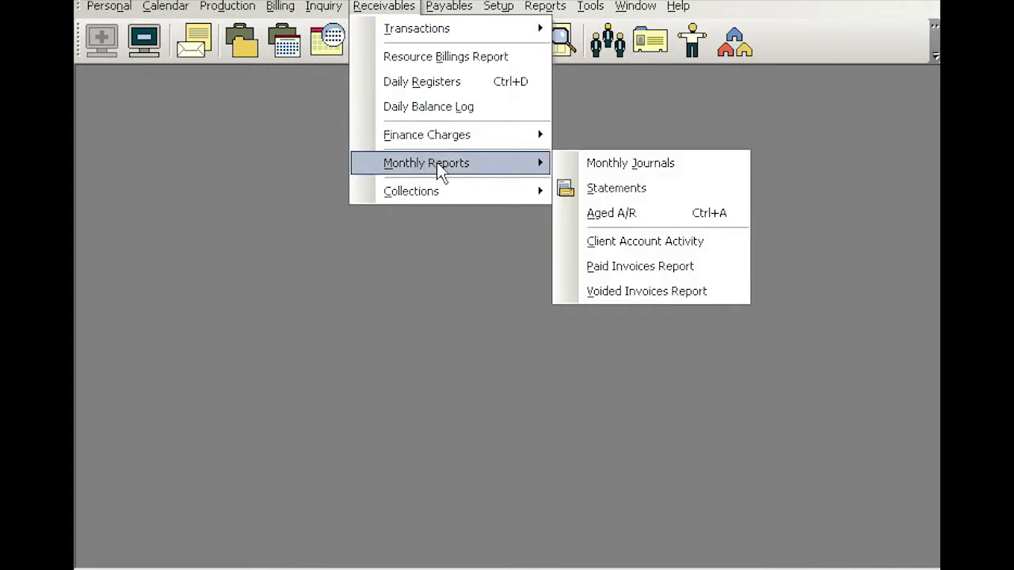
pyautogui.click(659, 190)
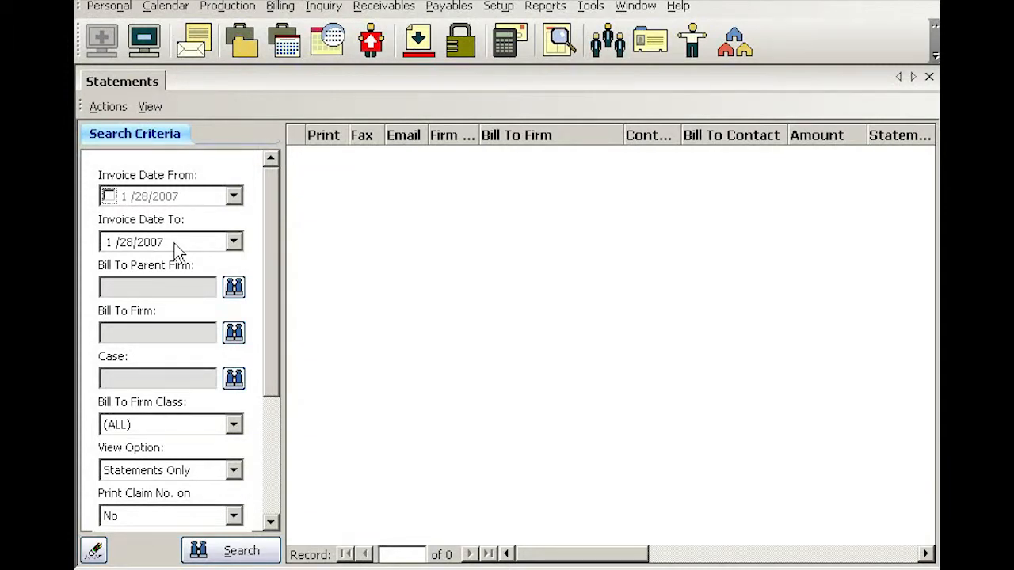
# Set the Invoice Date To criterion to 2/27/2007
pyautogui.click(234, 243)
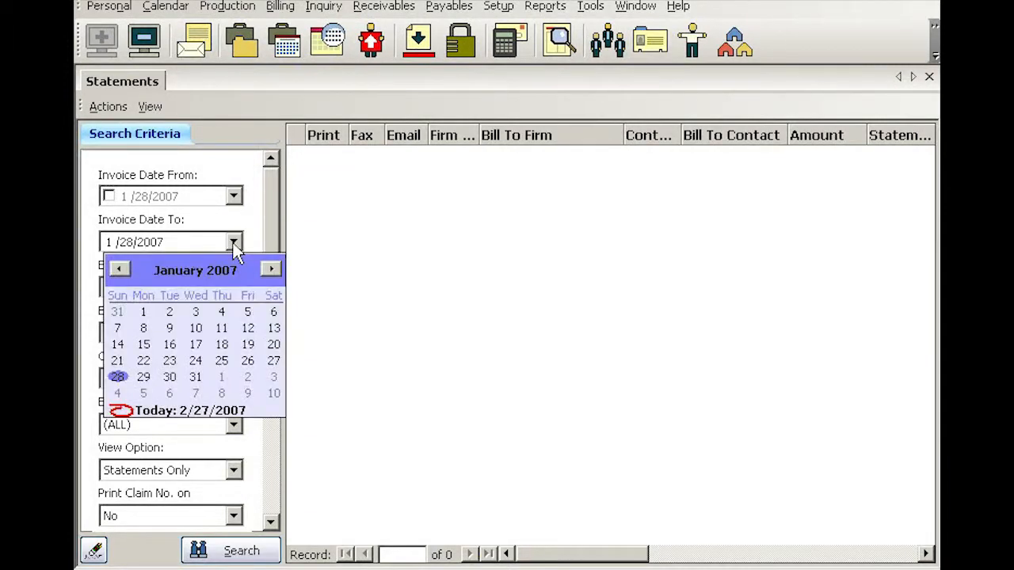
pyautogui.click(272, 271)
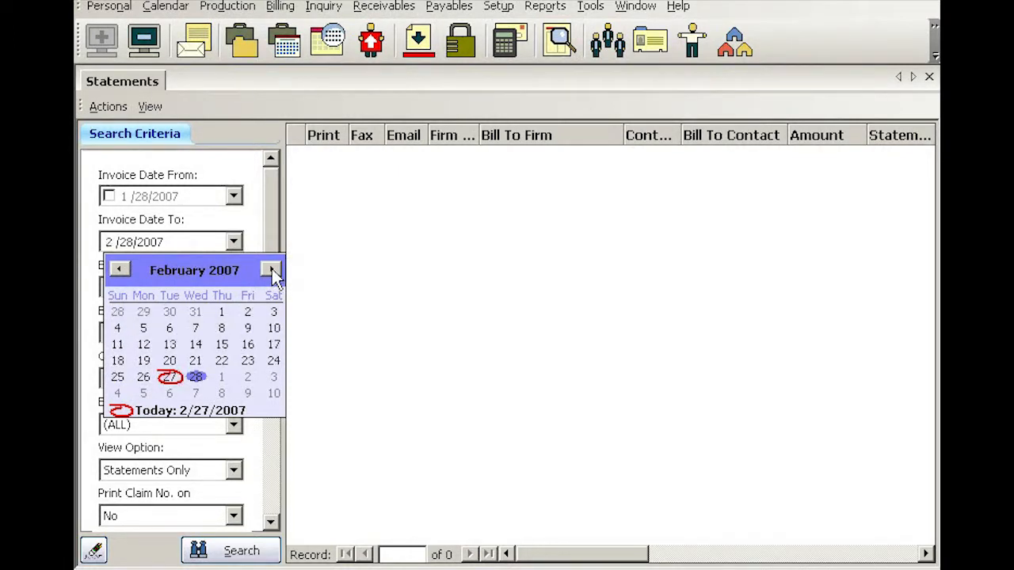
pyautogui.click(171, 378)
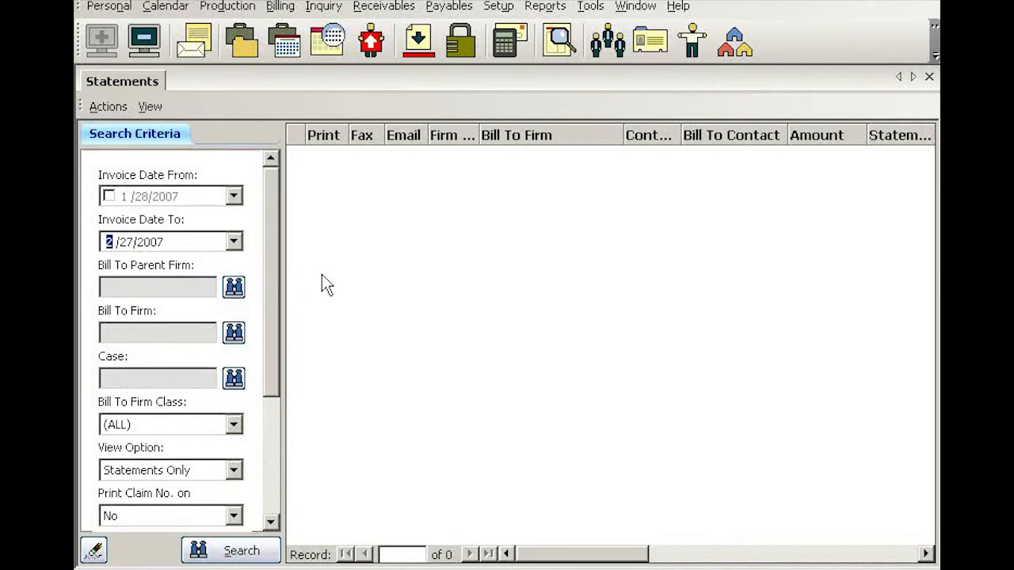
# Set the Invoice Date To criterion to 1/28/2007 and search for statements with the Statements Only view option
pyautogui.click(235, 243)
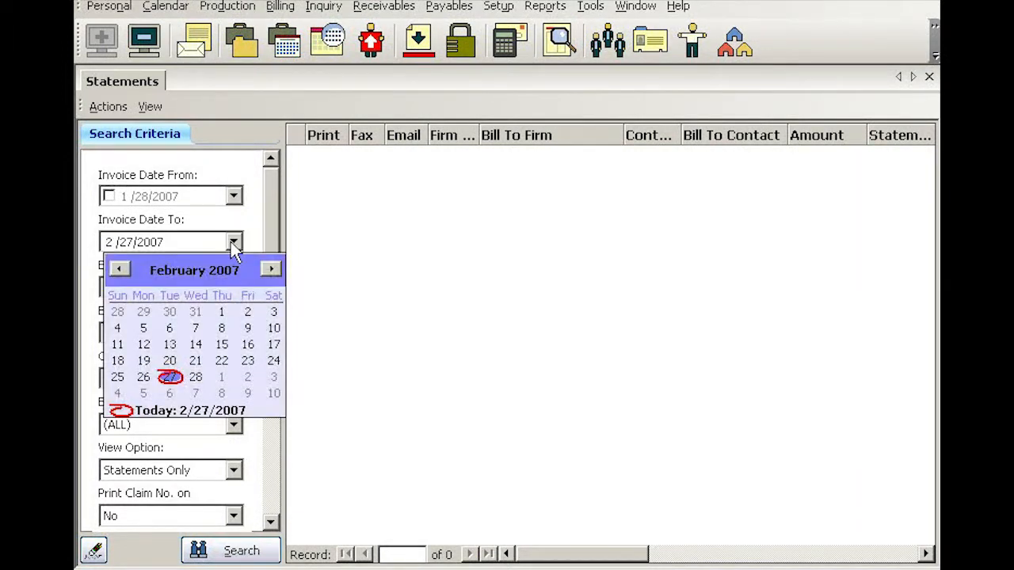
pyautogui.click(119, 270)
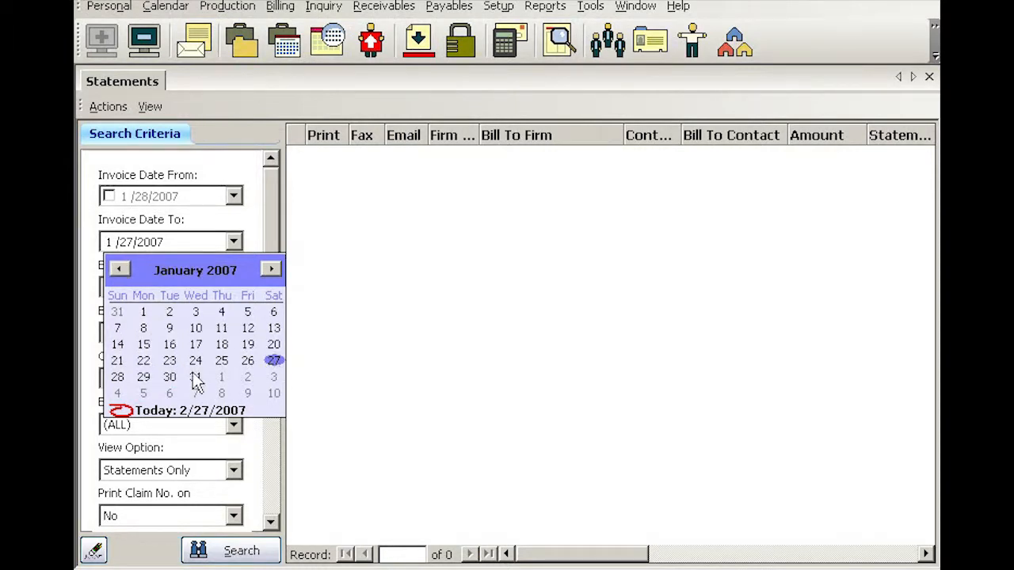
pyautogui.click(118, 377)
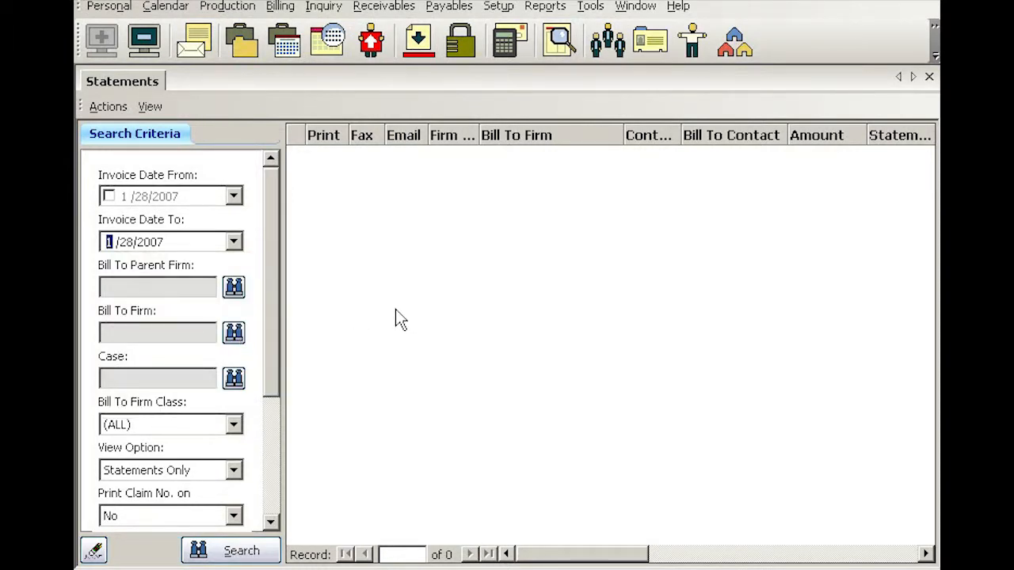
pyautogui.click(242, 557)
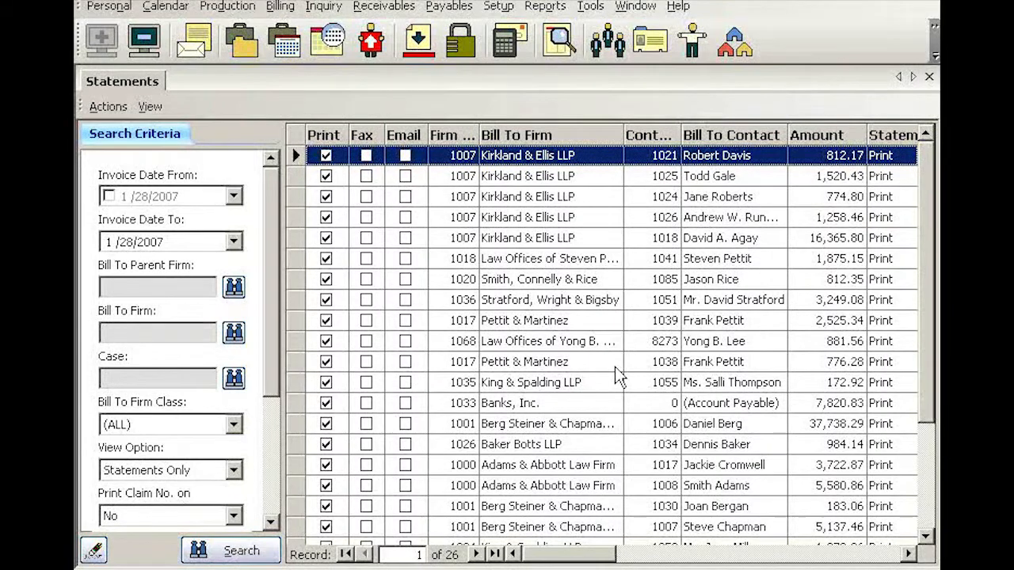
# Preview the statement of the law office with the 881.56 amount at page width and read through it
pyautogui.click(804, 178)
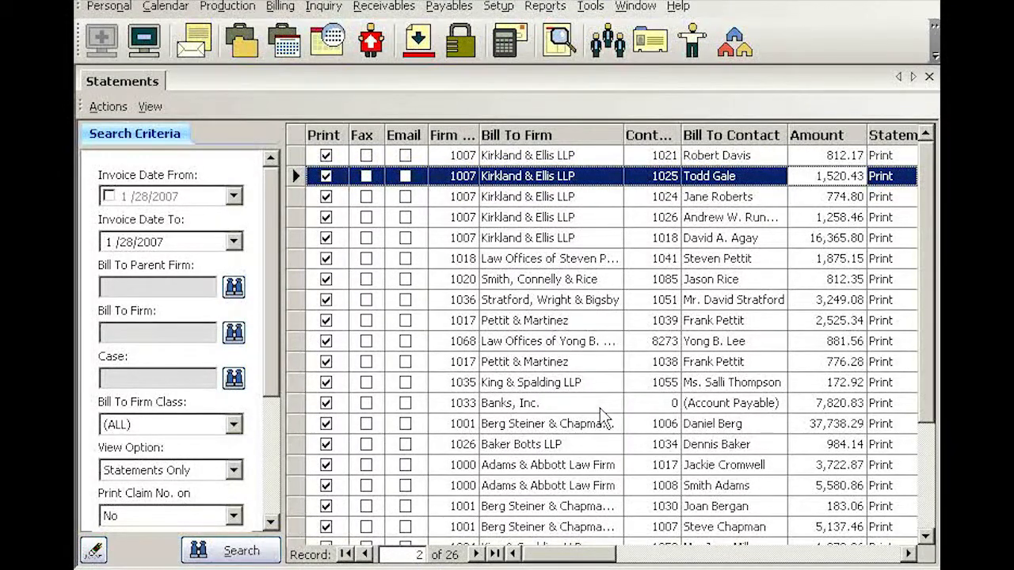
pyautogui.scroll(-2, 599, 408)
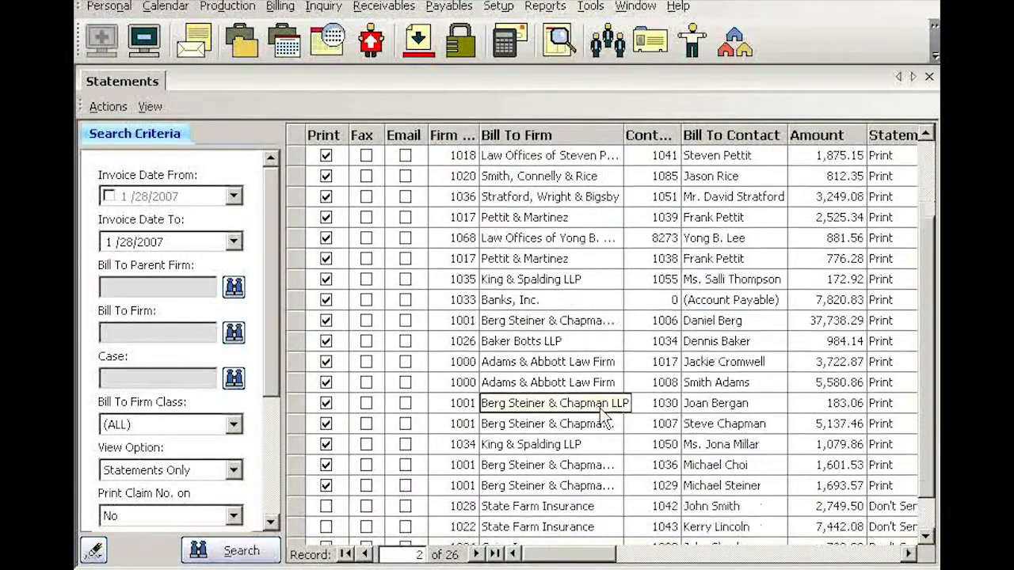
pyautogui.scroll(-1, 600, 408)
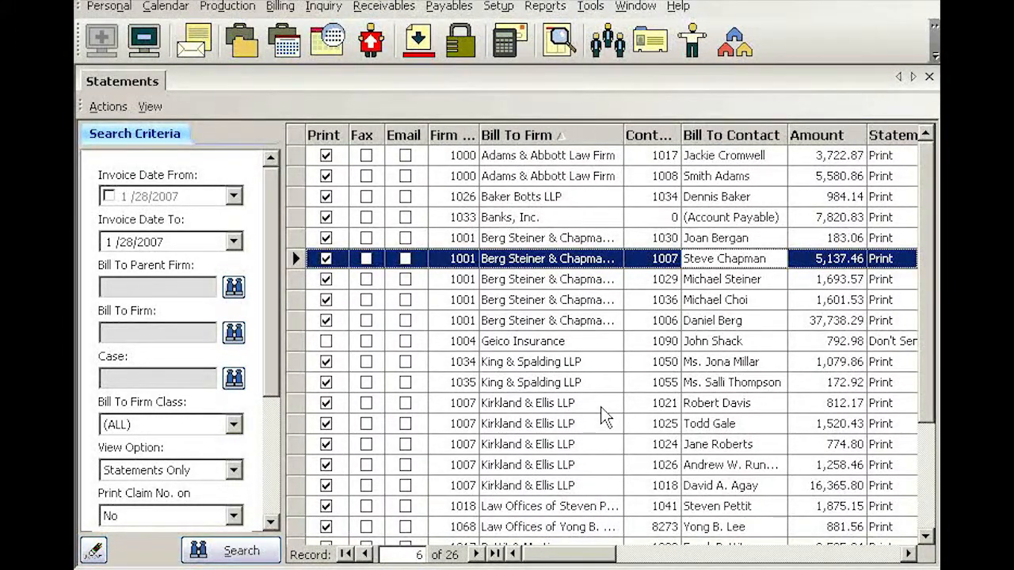
pyautogui.rightClick(634, 531)
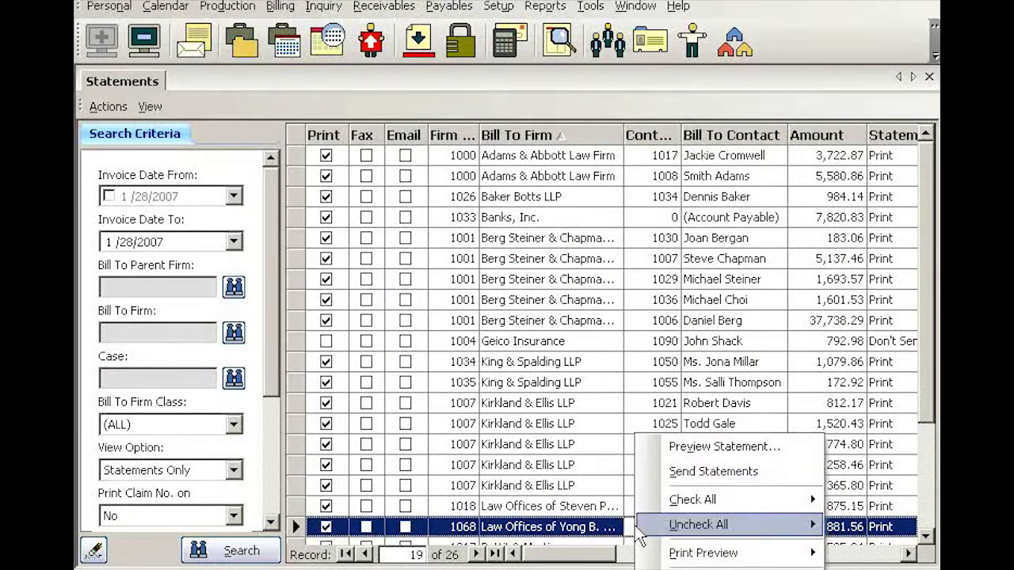
pyautogui.click(685, 445)
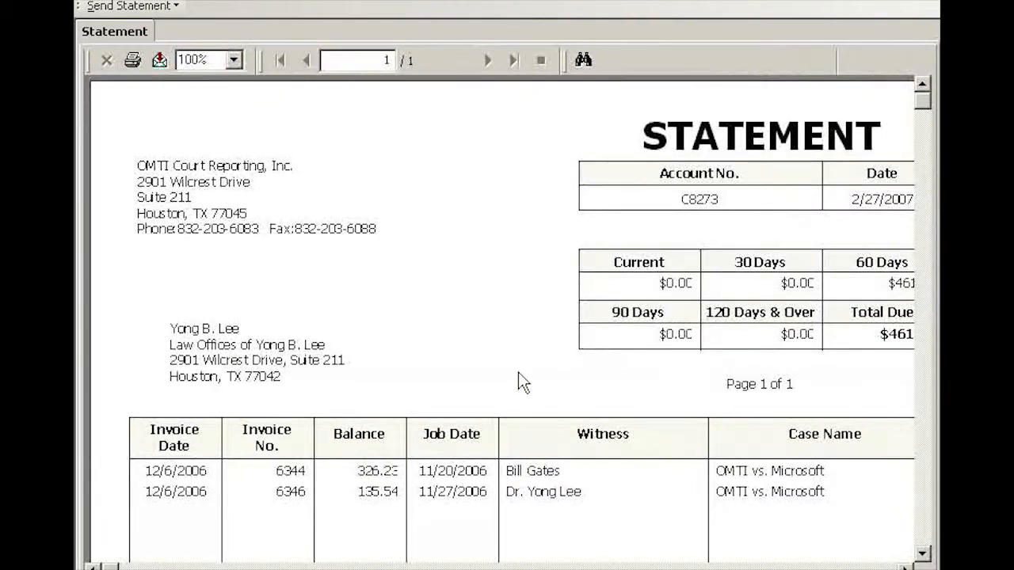
pyautogui.click(235, 59)
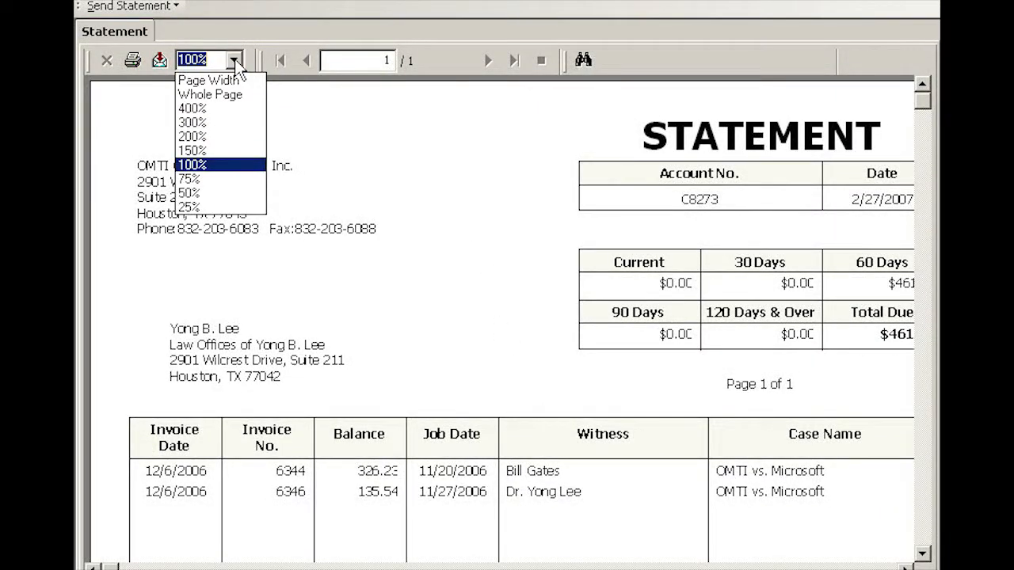
pyautogui.click(238, 76)
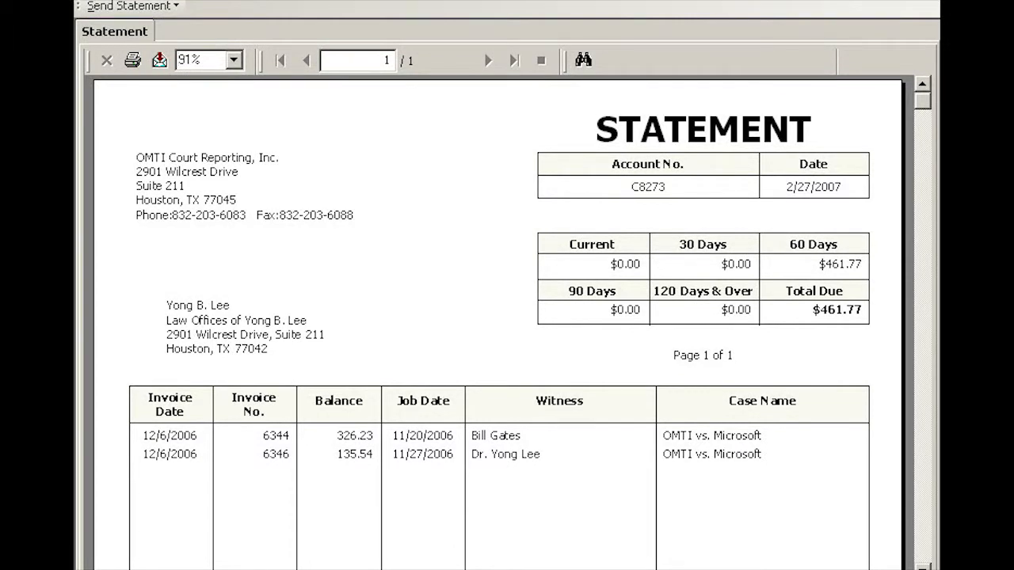
pyautogui.scroll(-10, 507, 317)
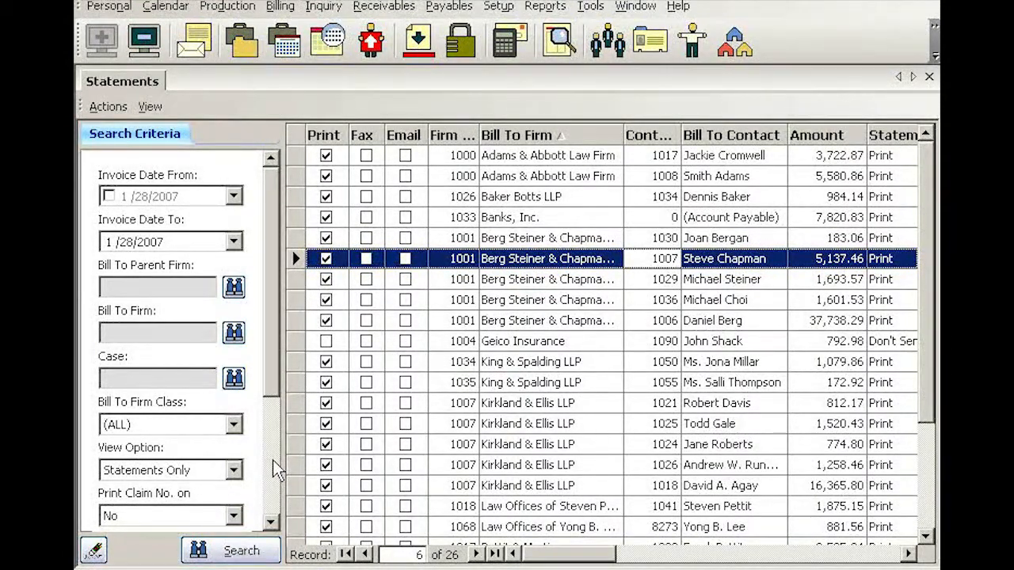
# Set the View Option to Both (Open Invoices and Statements) and preview the selected Berg Steiner & Chapman LLP statement
pyautogui.click(234, 472)
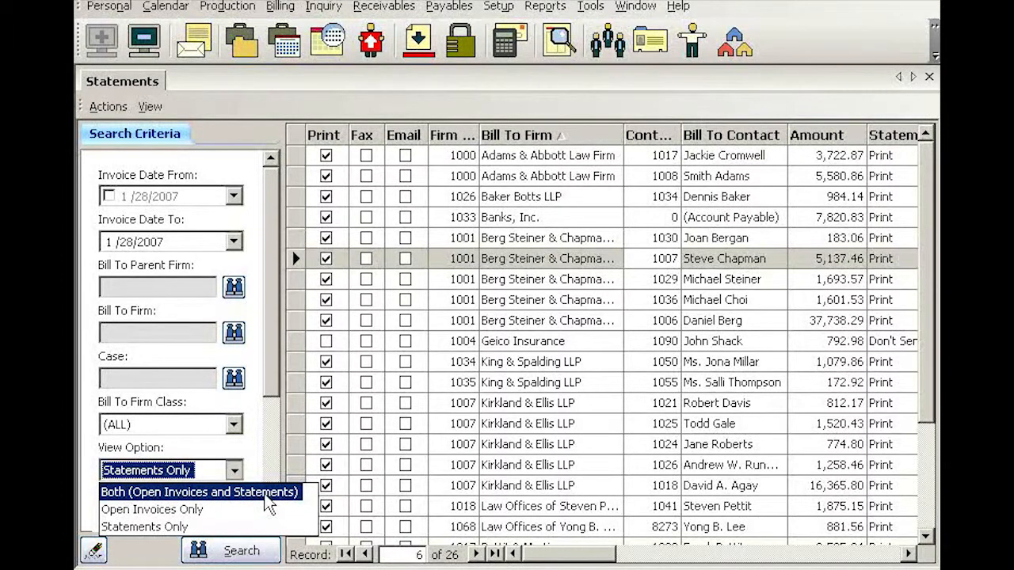
pyautogui.click(264, 492)
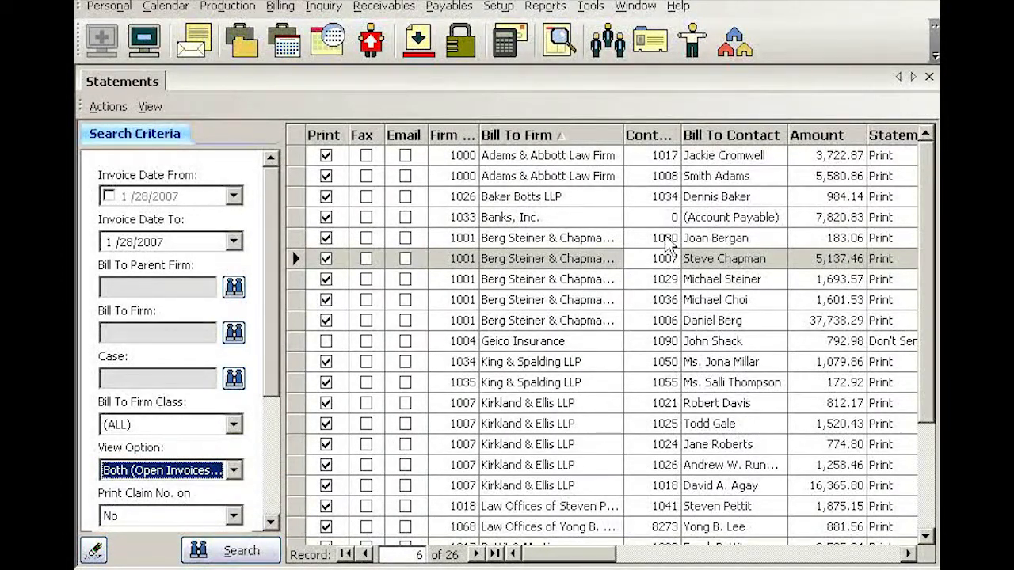
pyautogui.rightClick(663, 265)
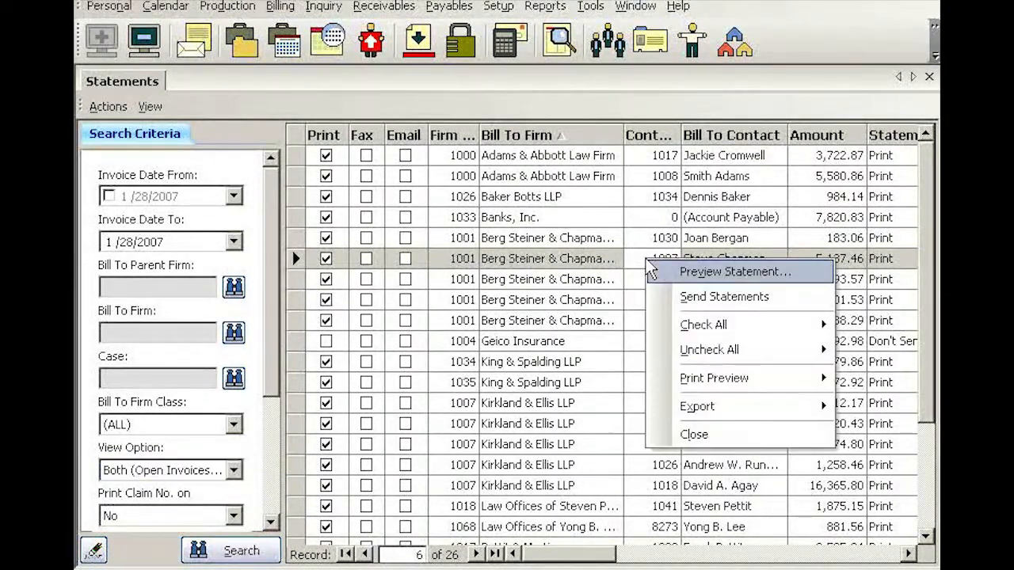
pyautogui.click(677, 271)
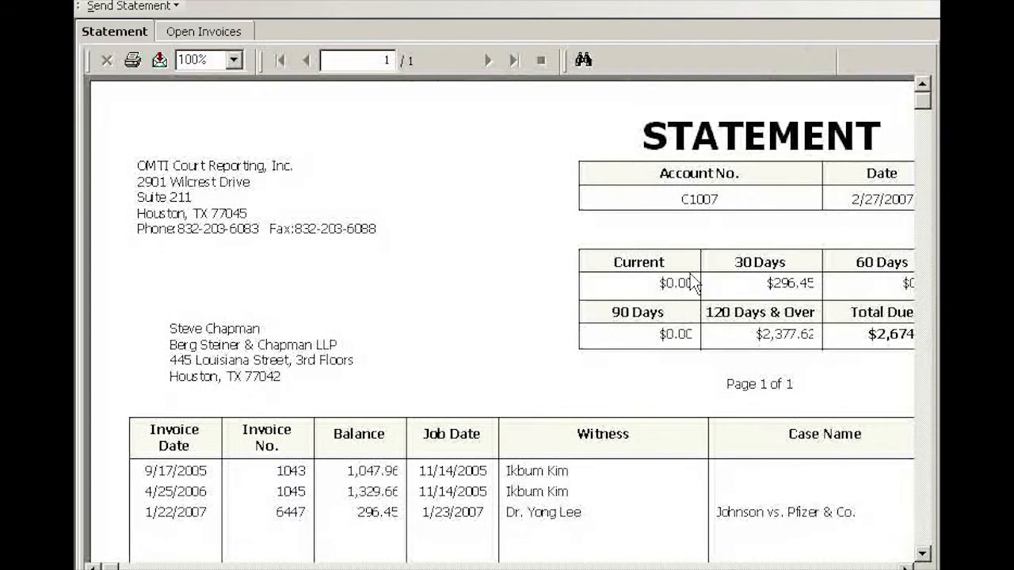
# View the firm's statement and its open invoices at page width, paging through the invoices
pyautogui.click(234, 61)
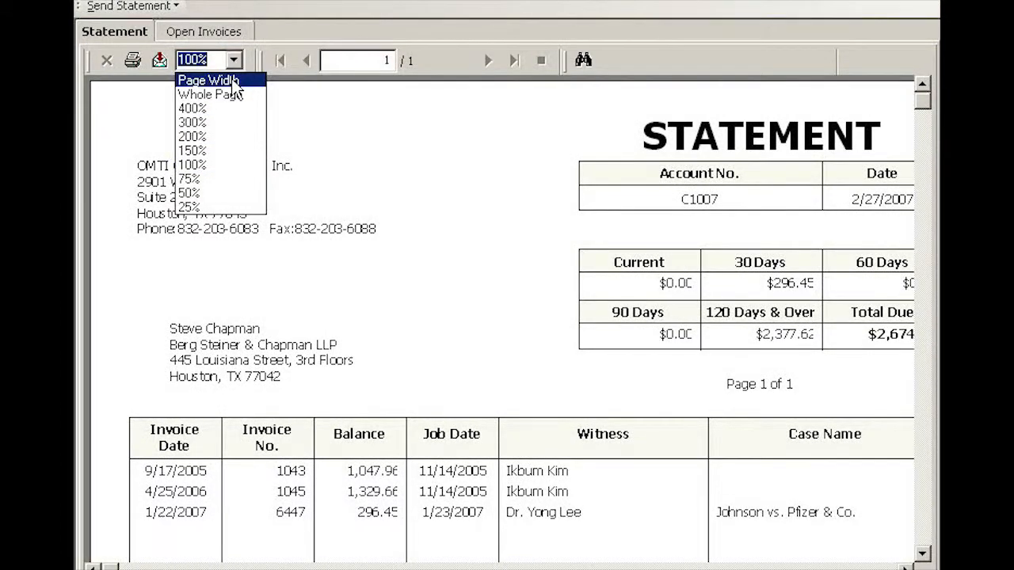
pyautogui.click(236, 79)
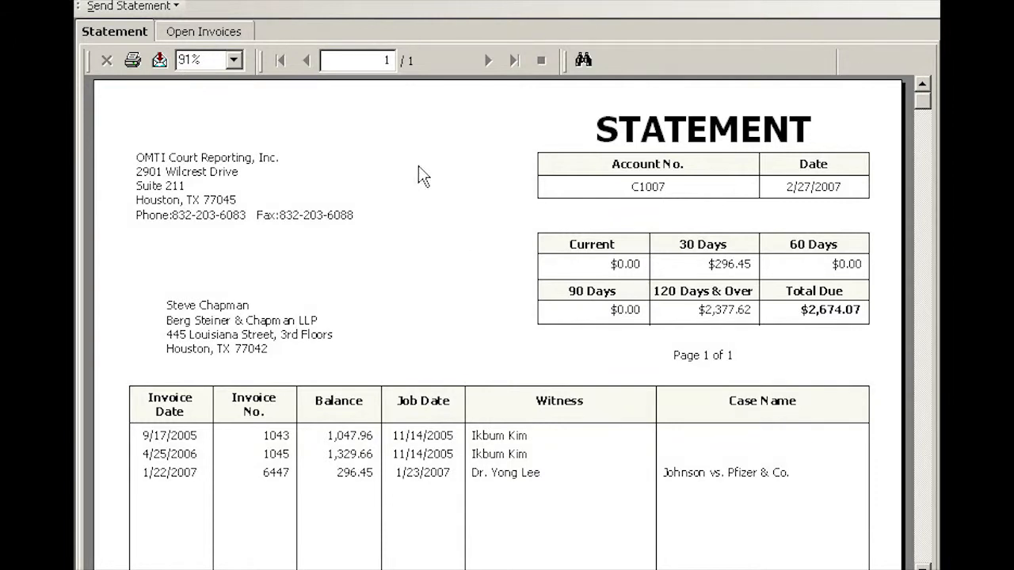
pyautogui.click(240, 30)
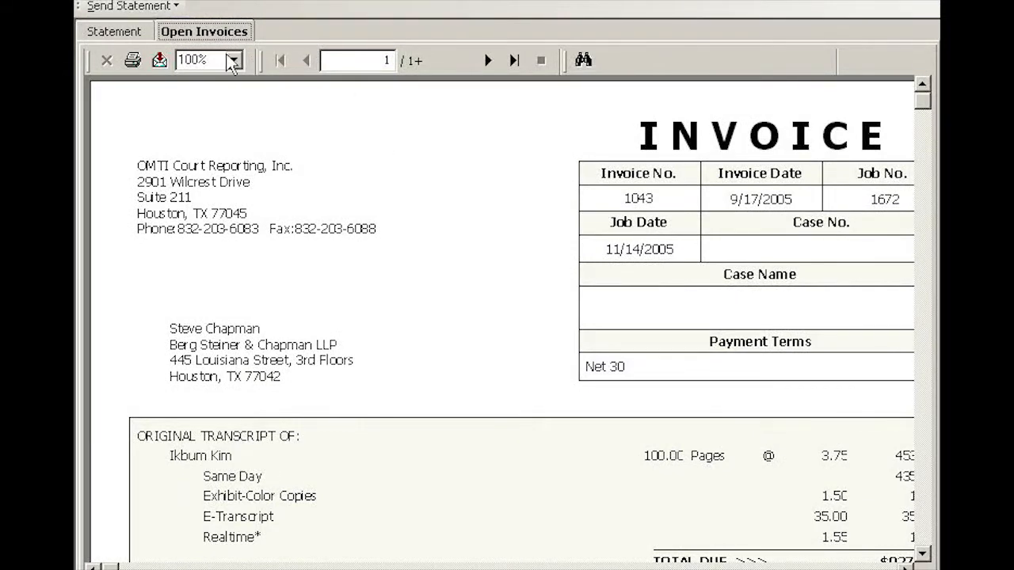
pyautogui.click(232, 60)
pyautogui.click(230, 75)
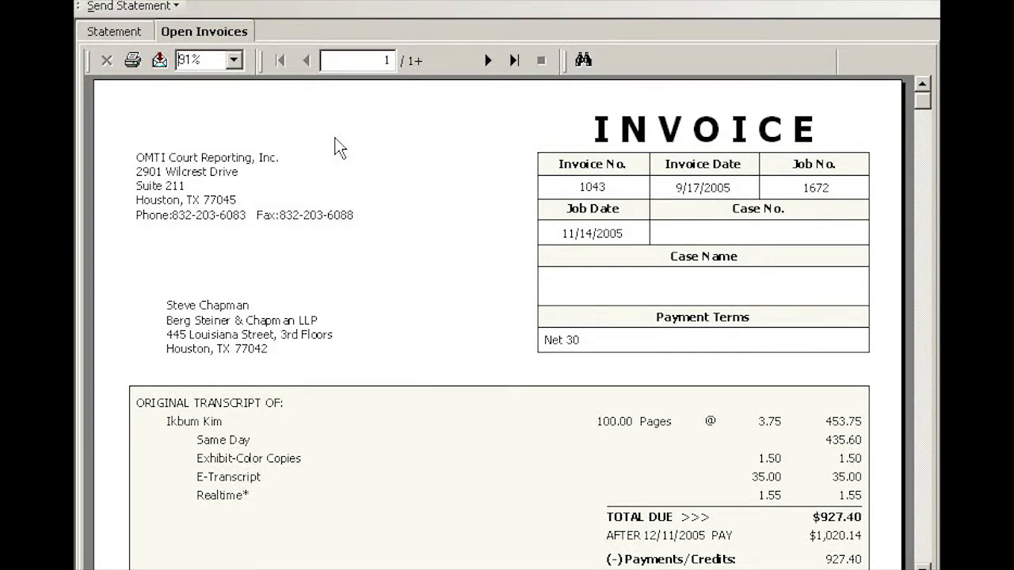
pyautogui.click(489, 62)
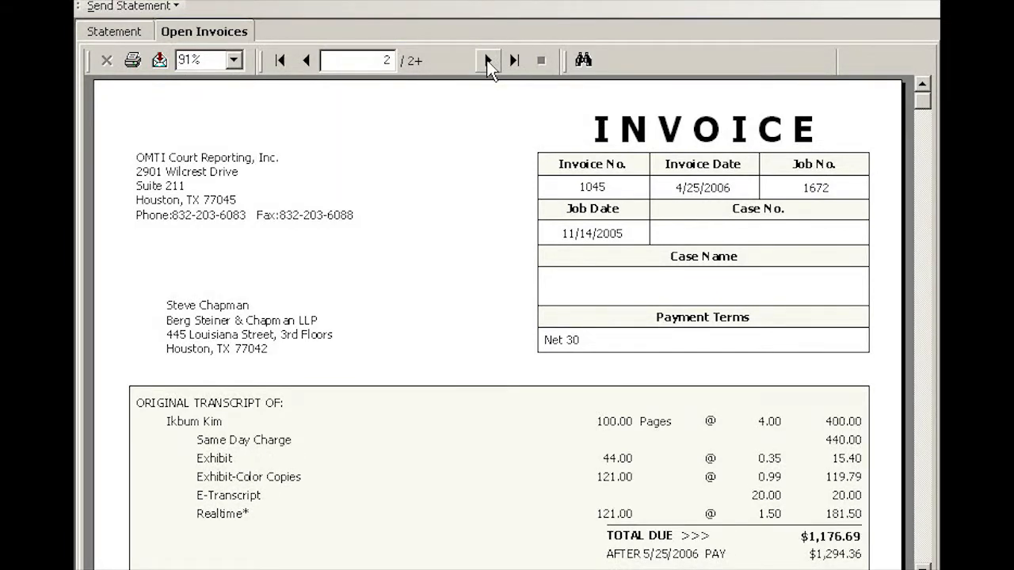
pyautogui.click(489, 62)
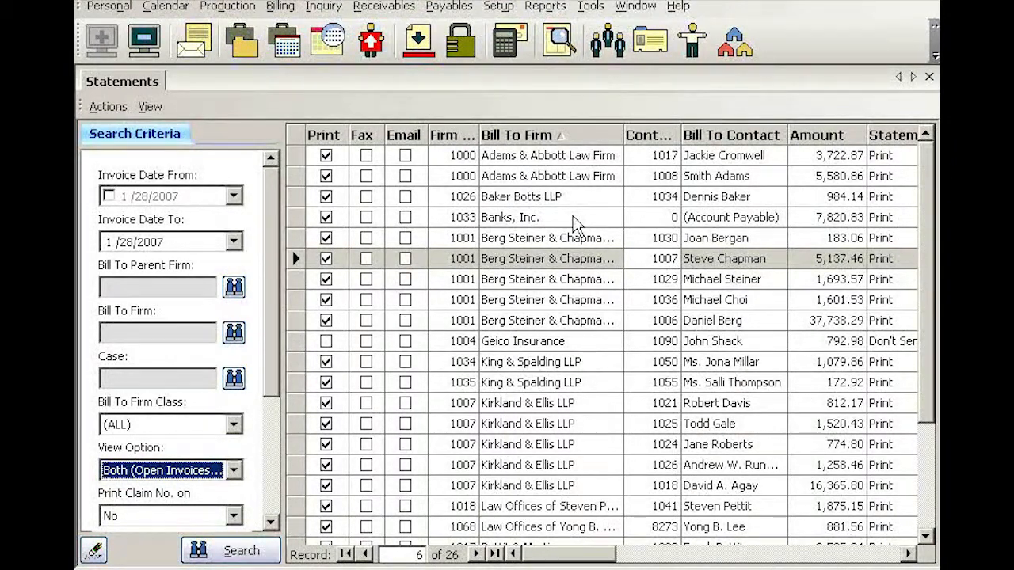
# Select the Banks, Inc. row and send the checked statements
pyautogui.rightClick(573, 217)
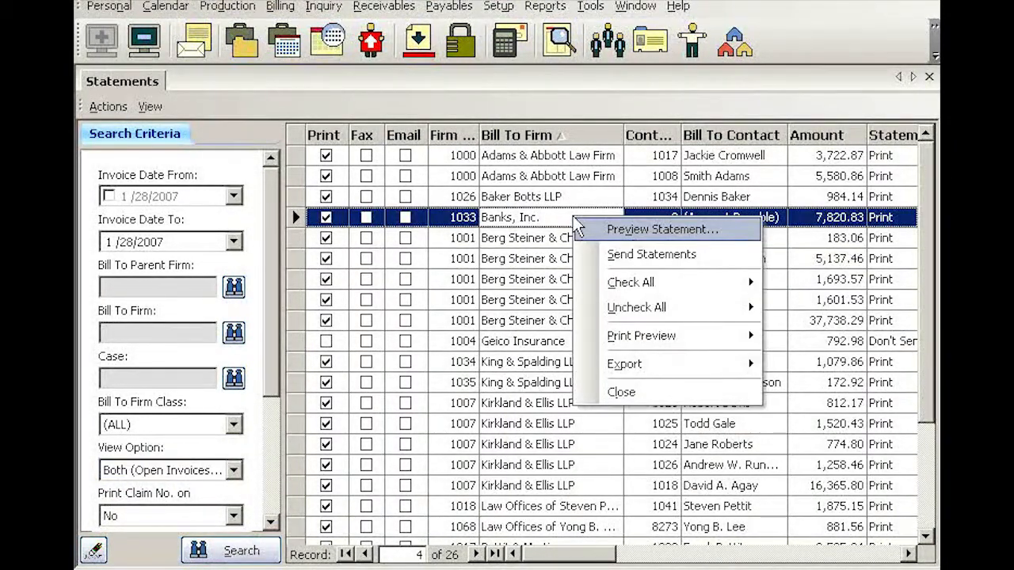
pyautogui.click(714, 253)
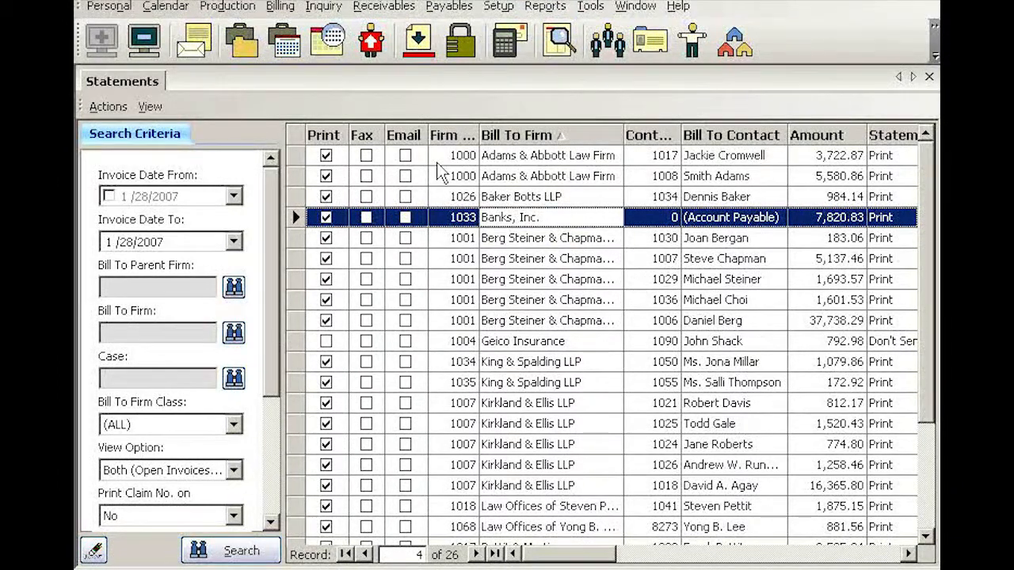
# Search the firms by the law office owner's surname and open the record of the Houston law office
pyautogui.click(607, 41)
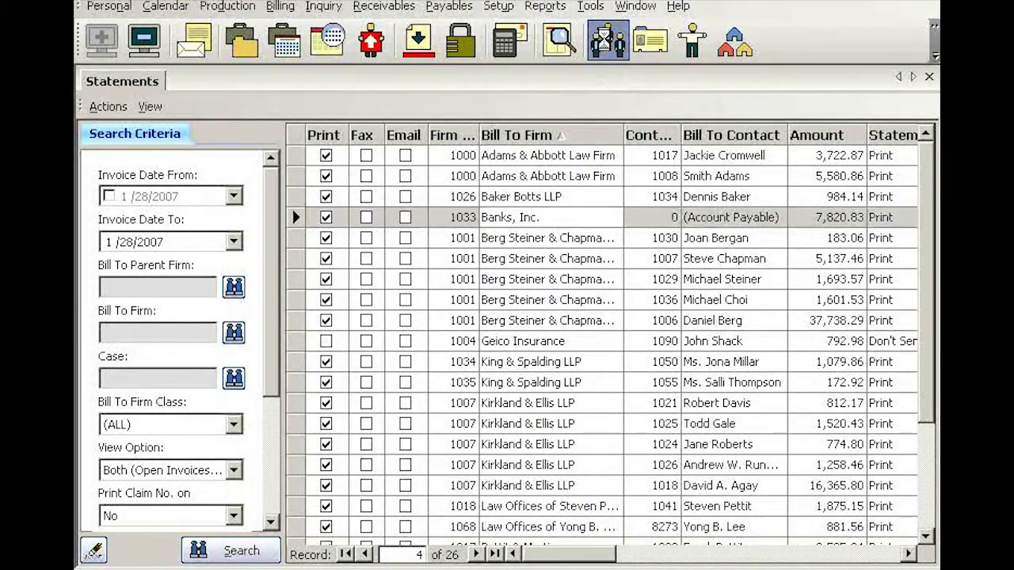
pyautogui.write('lee')
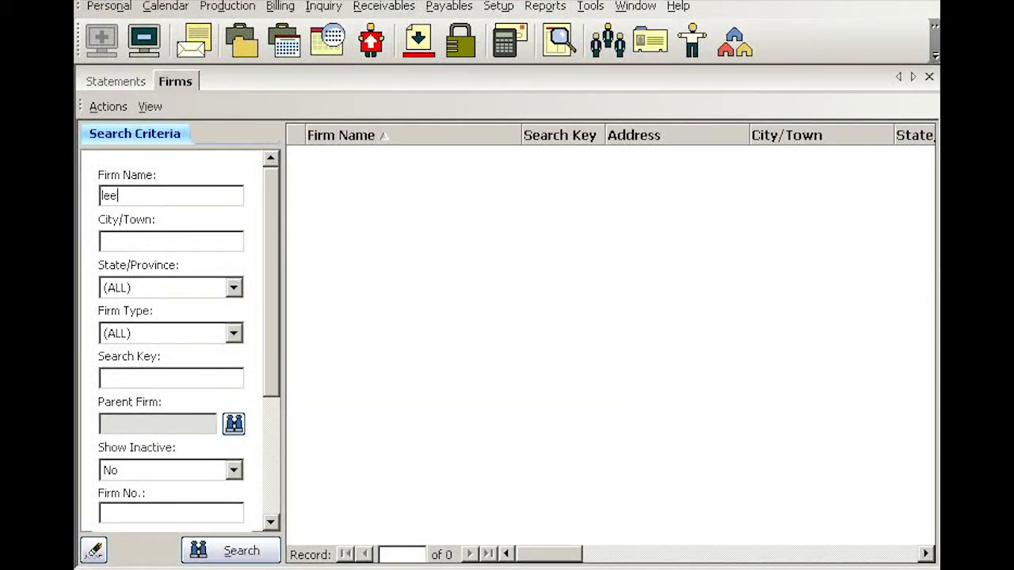
pyautogui.press('Return')
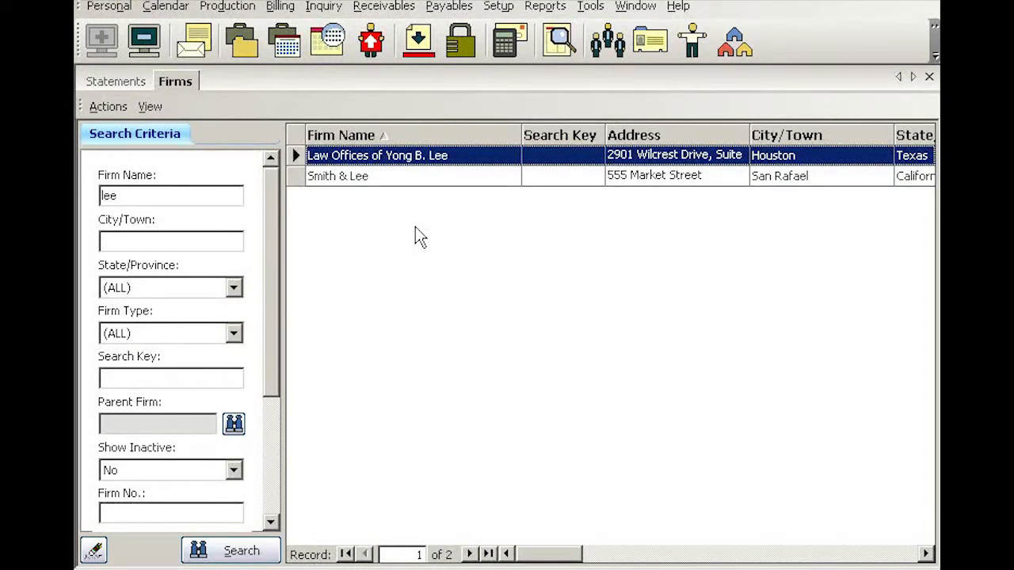
pyautogui.press('Return')
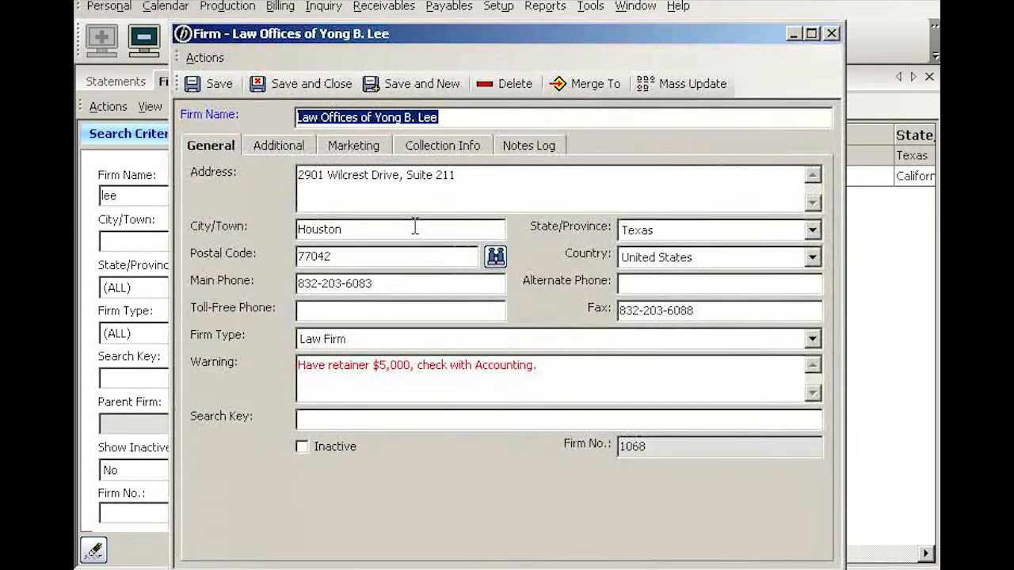
# Enable Consolidate statement in the law office's additional settings and open the Statement Type choices
pyautogui.click(284, 145)
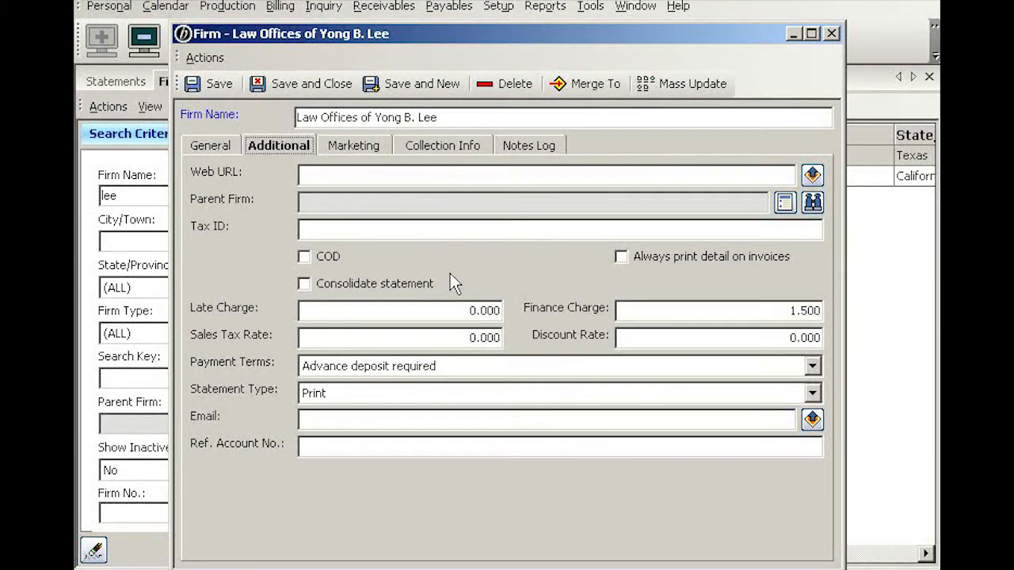
pyautogui.click(305, 285)
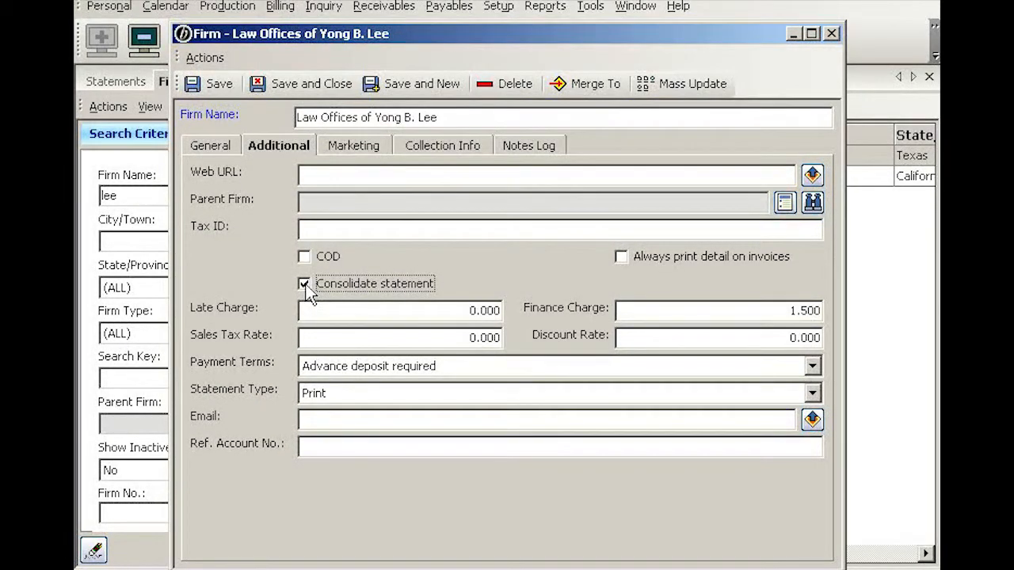
pyautogui.click(337, 394)
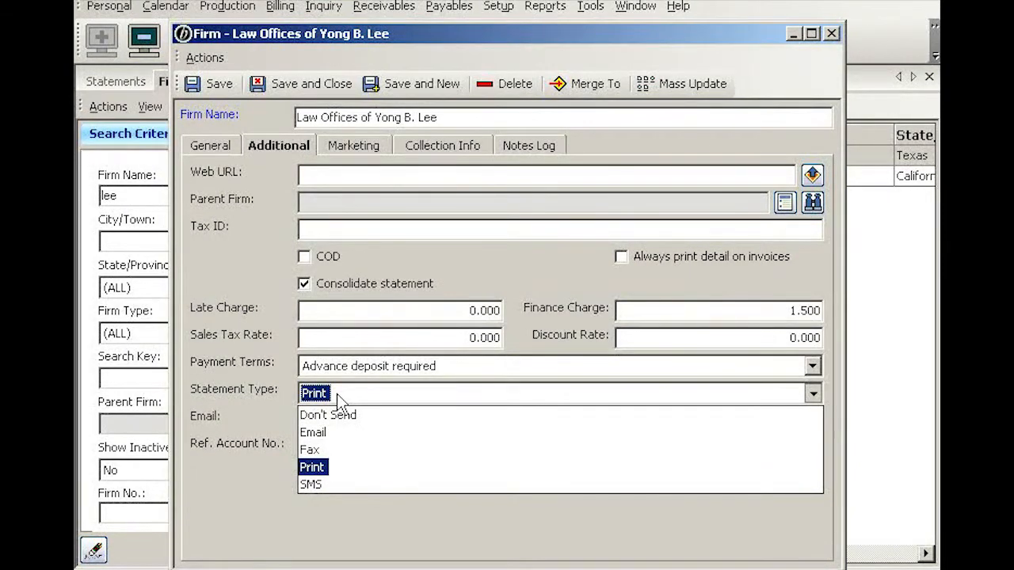